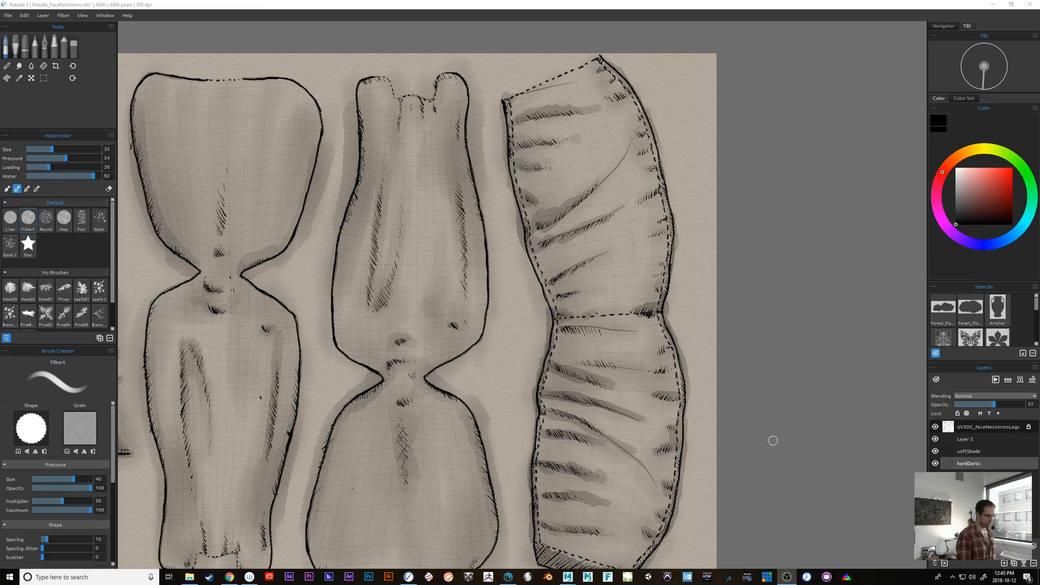
# Switch to 3D-Coat, examine the antlered girl model's line work from the front and the side, and return to Rebelle.
pyautogui.click(509, 576)
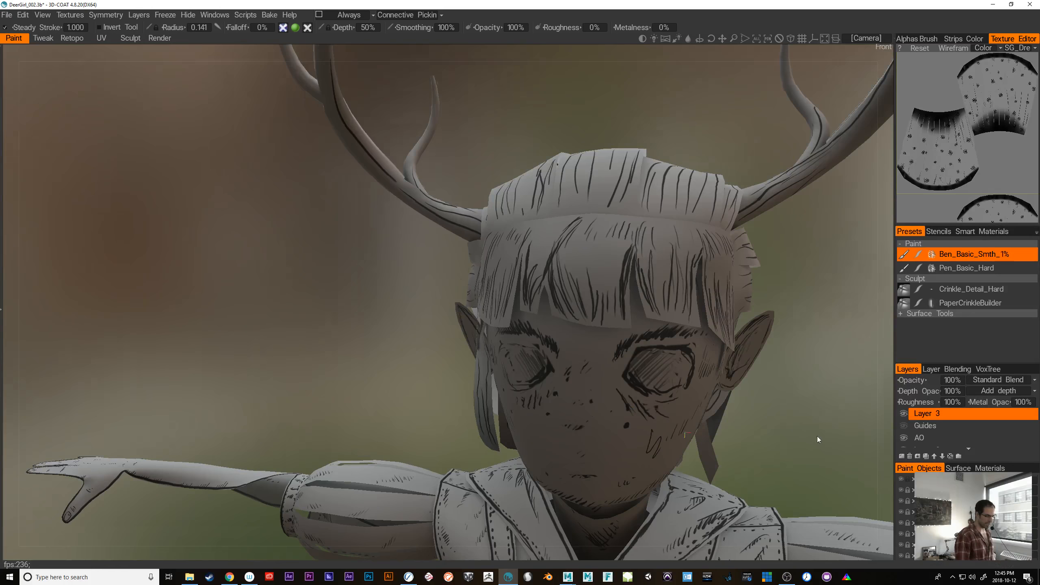
pyautogui.moveTo(817, 439); pyautogui.dragTo(636, 426)
pyautogui.moveTo(836, 451); pyautogui.dragTo(671, 468)
pyautogui.moveTo(818, 466); pyautogui.dragTo(777, 441)
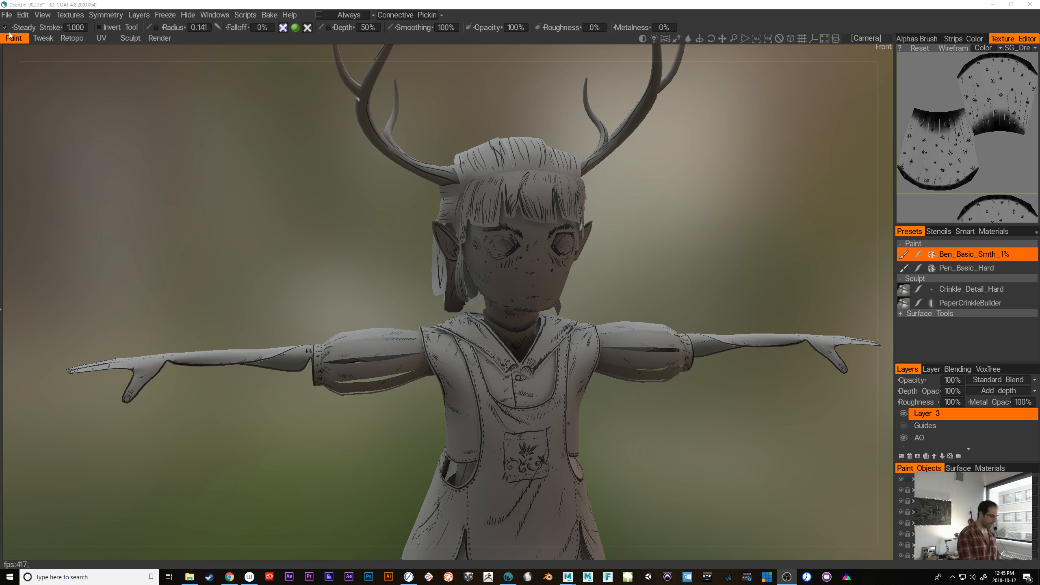
pyautogui.click(668, 438)
pyautogui.moveTo(631, 394); pyautogui.dragTo(520, 353)
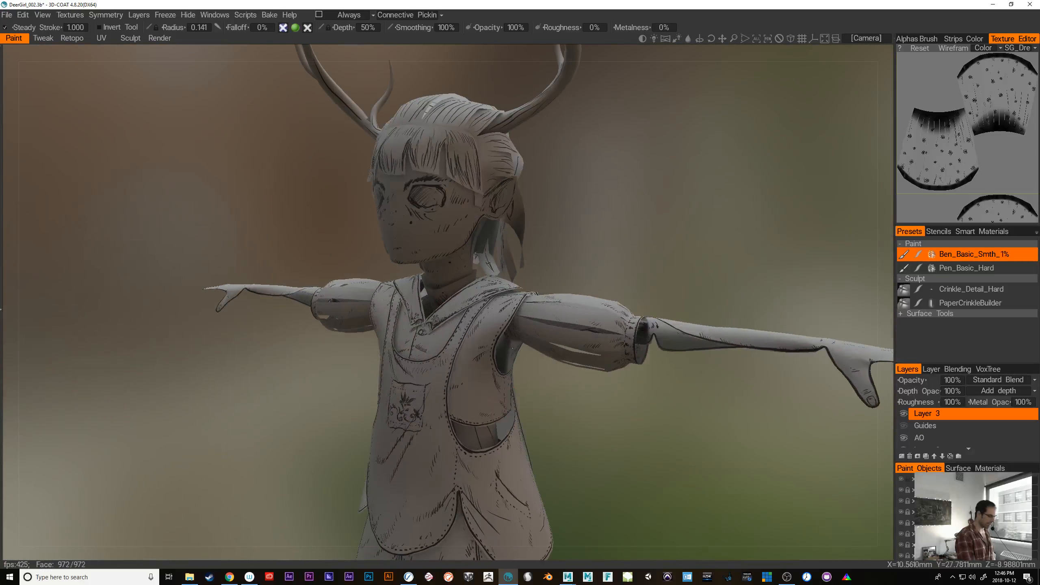
pyautogui.click(993, 5)
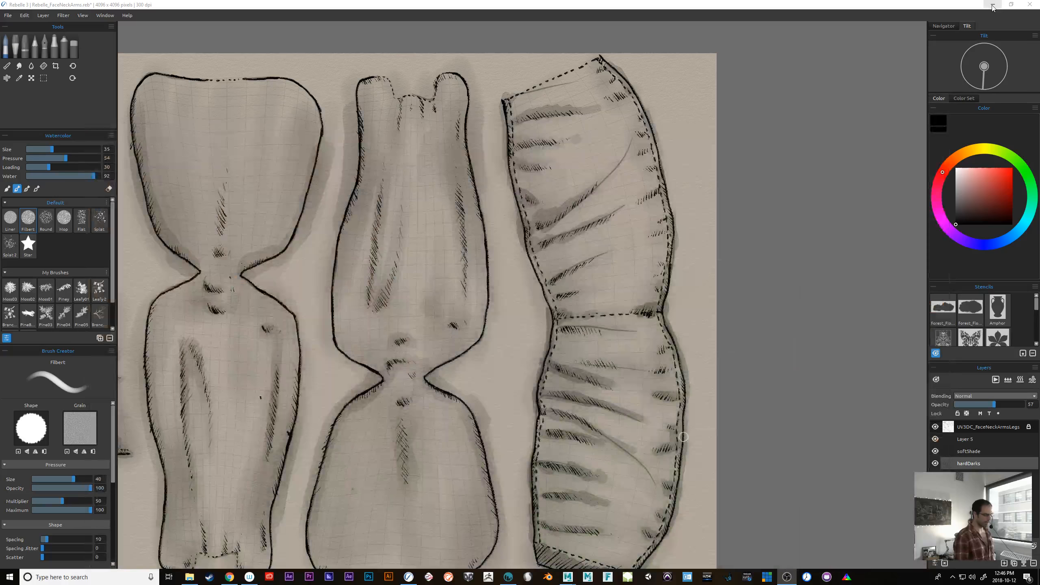
# Look over the whole texture sheet, from the wrinkled cloth piece to the feet, arms, face and blouse panels.
pyautogui.click(802, 422)
pyautogui.hotkey('ctrl', '-')
pyautogui.hotkey('ctrl', '-')
pyautogui.hotkey('ctrl', '-')
pyautogui.hotkey('ctrl', '-')
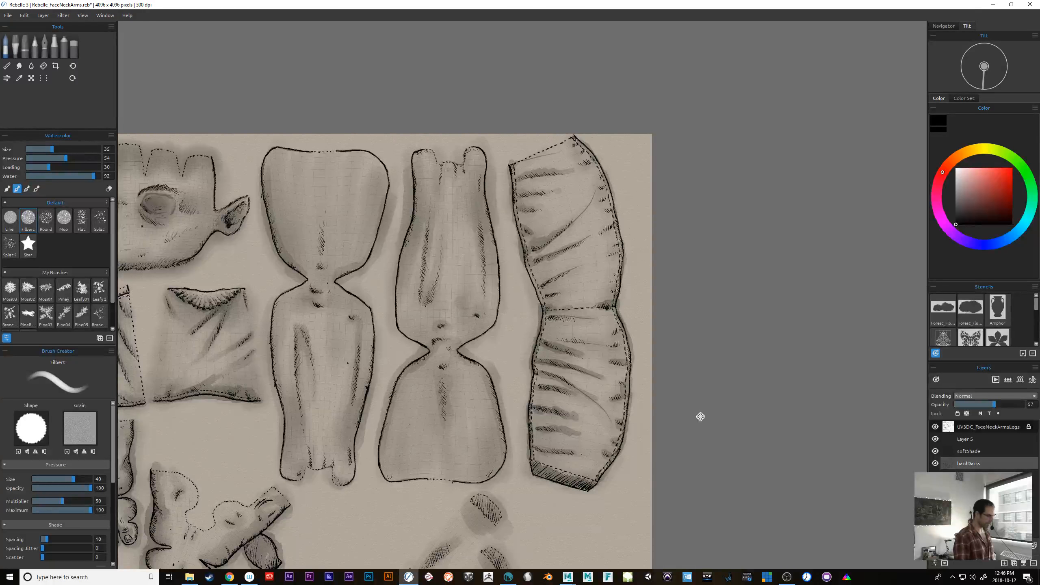
pyautogui.moveTo(694, 421); pyautogui.dragTo(806, 290)
pyautogui.moveTo(545, 502); pyautogui.dragTo(674, 385)
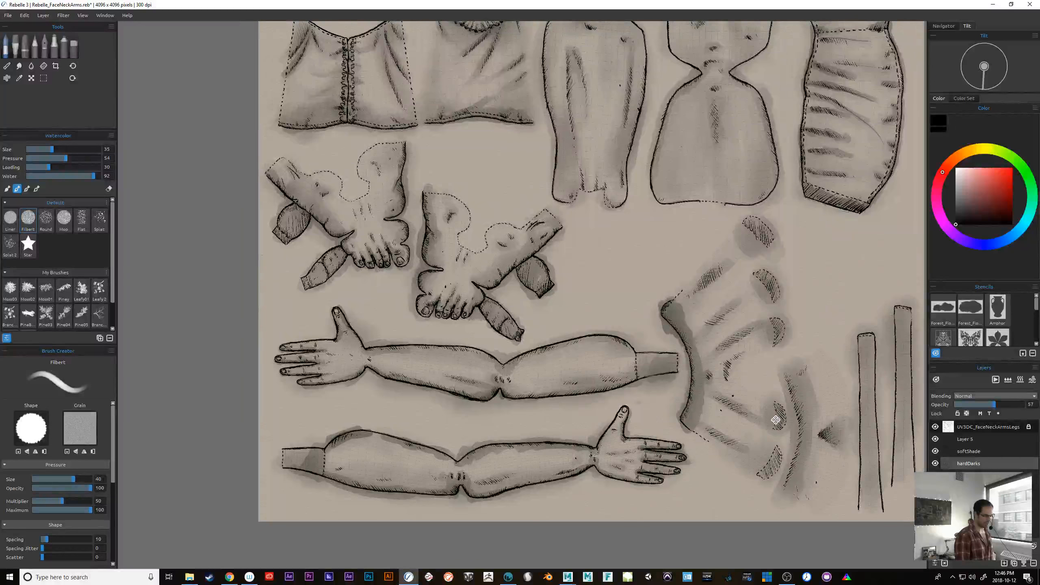
pyautogui.moveTo(768, 418); pyautogui.dragTo(619, 498)
pyautogui.moveTo(628, 392); pyautogui.dragTo(756, 472)
pyautogui.moveTo(657, 414); pyautogui.dragTo(708, 464)
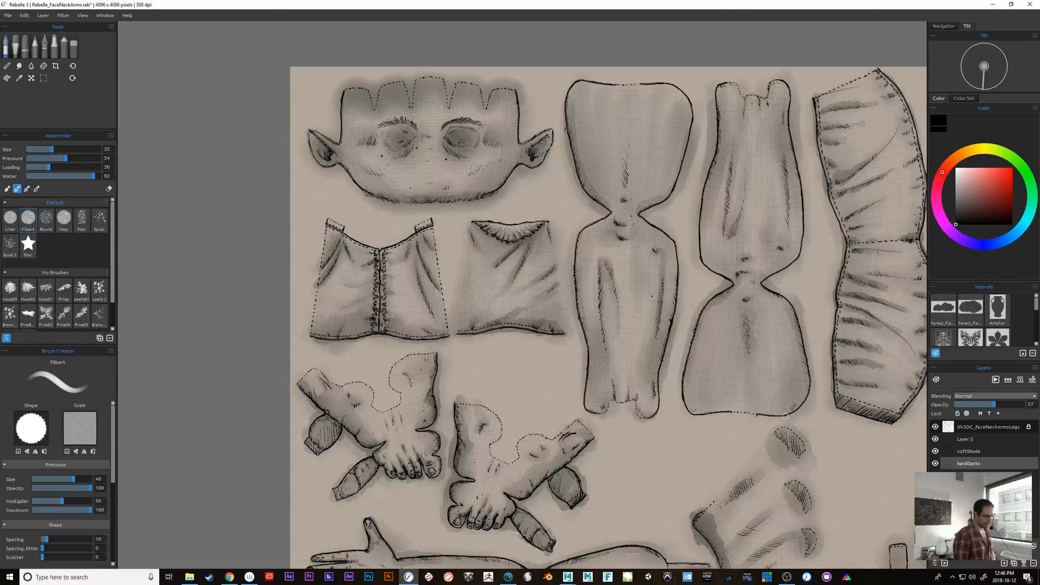
pyautogui.moveTo(803, 439); pyautogui.dragTo(561, 436)
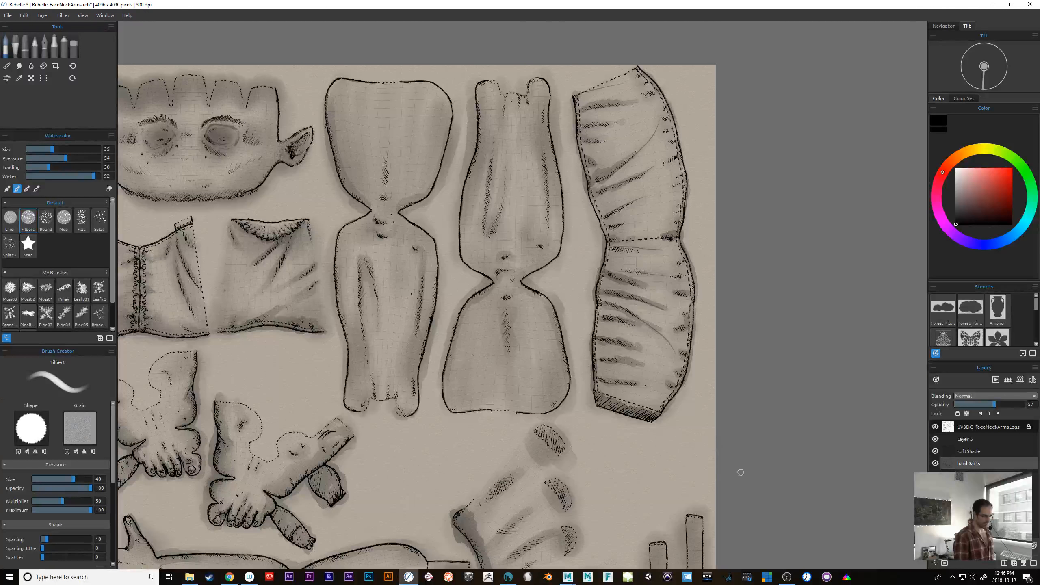
# Set the watercolor brush size to 20 and paint dark shading into the folds of the tall wrinkled cloth piece on the hardDarks layer.
pyautogui.hotkey('ctrl', '+')
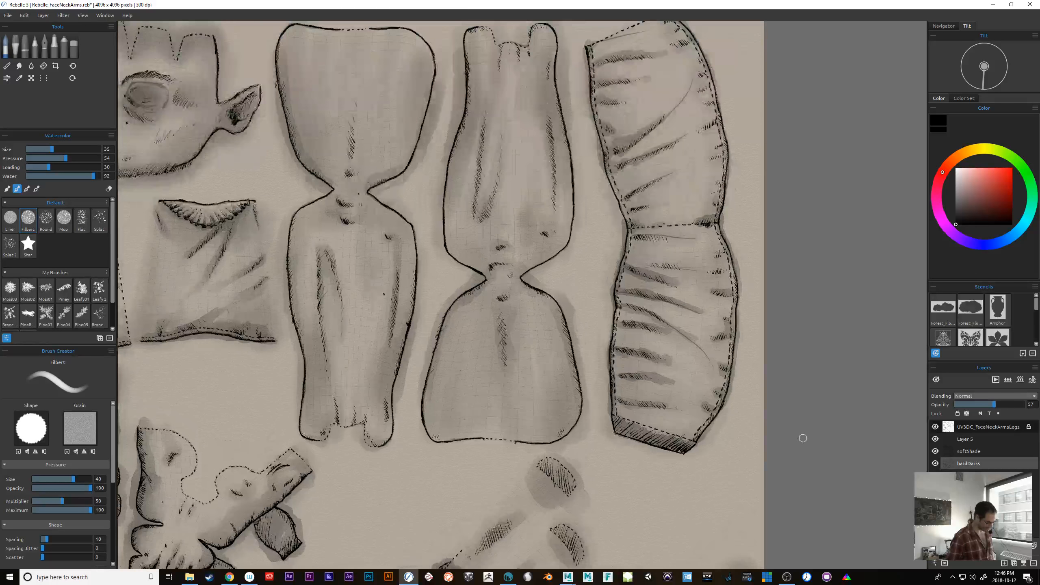
pyautogui.press('[')
pyautogui.press('[')
pyautogui.press('[')
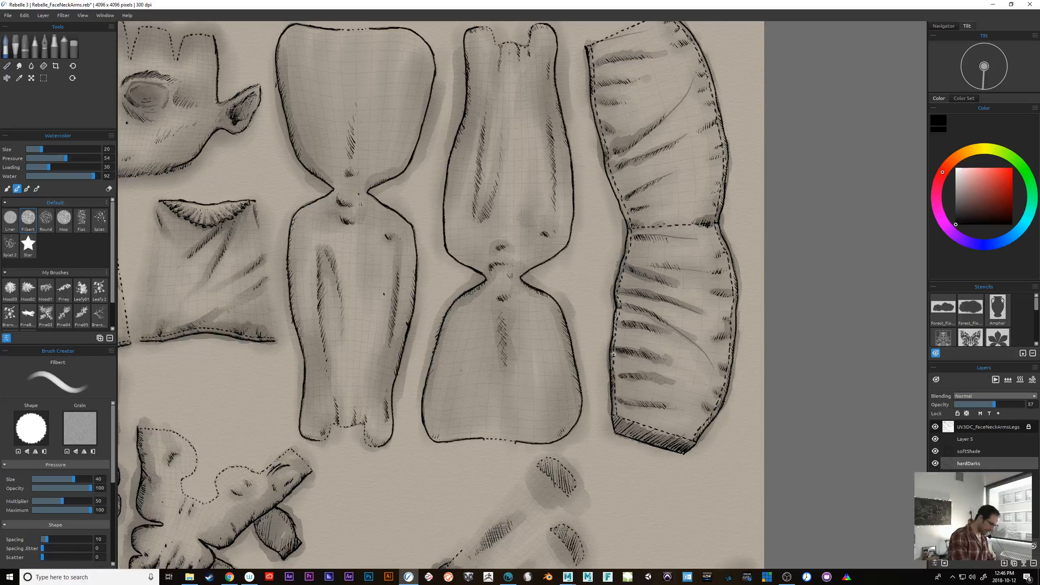
pyautogui.moveTo(620, 377)
pyautogui.mouseDown()
pyautogui.moveTo(624, 403)
pyautogui.moveTo(645, 405)
pyautogui.mouseUp()
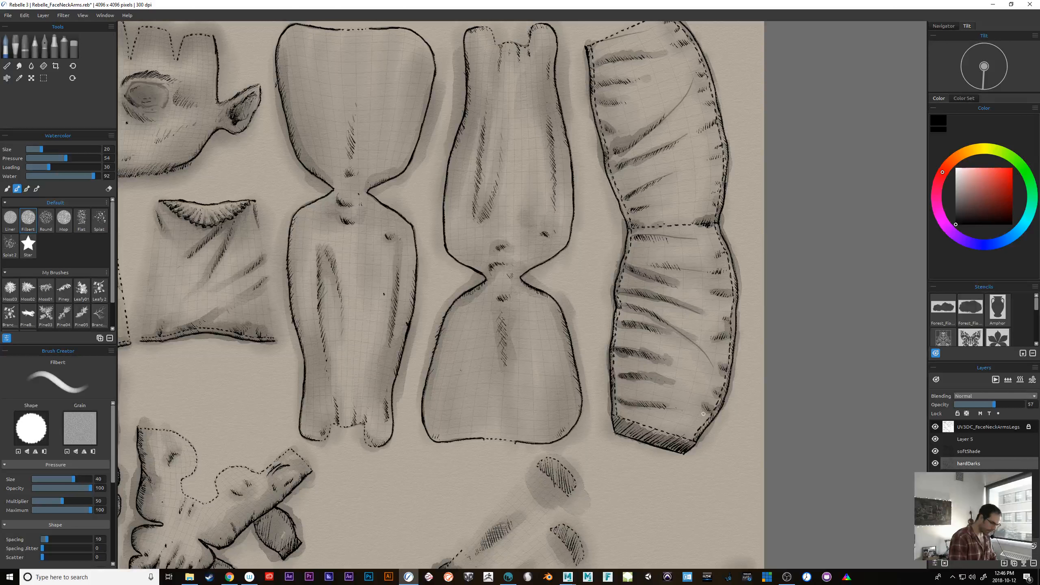
pyautogui.moveTo(626, 309)
pyautogui.mouseDown()
pyautogui.moveTo(651, 309)
pyautogui.moveTo(635, 291)
pyautogui.moveTo(648, 292)
pyautogui.mouseUp()
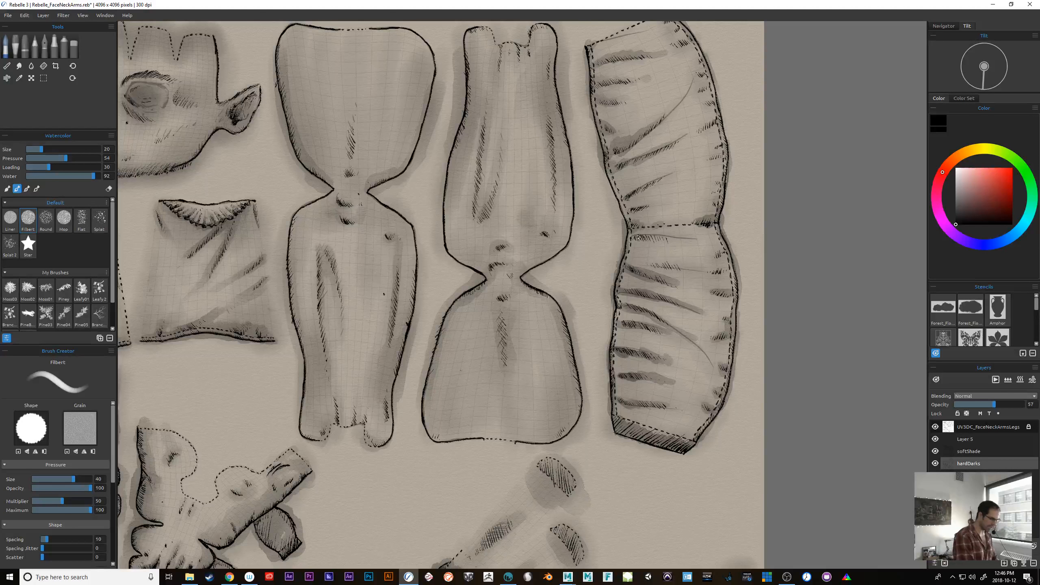
pyautogui.moveTo(634, 237)
pyautogui.mouseDown()
pyautogui.moveTo(691, 239)
pyautogui.moveTo(660, 266)
pyautogui.moveTo(693, 259)
pyautogui.mouseUp()
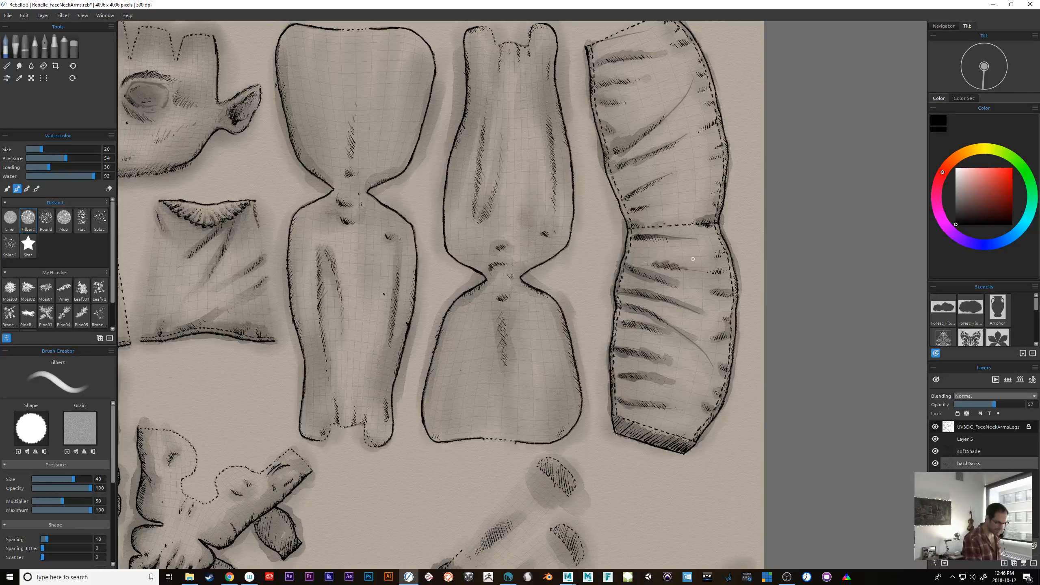
pyautogui.moveTo(629, 192)
pyautogui.mouseDown()
pyautogui.moveTo(658, 181)
pyautogui.moveTo(645, 207)
pyautogui.mouseUp()
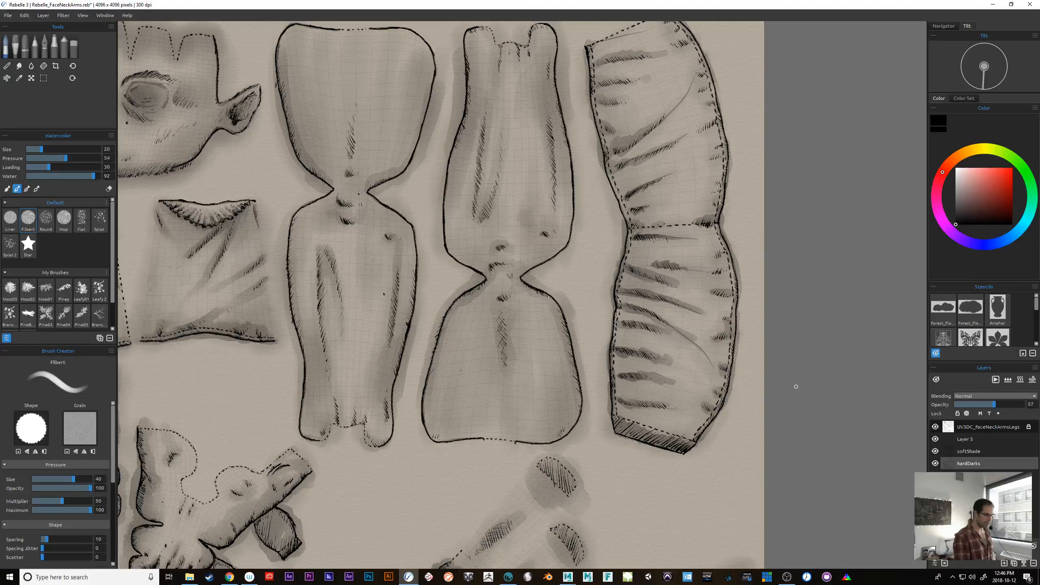
pyautogui.moveTo(713, 271); pyautogui.dragTo(722, 271)
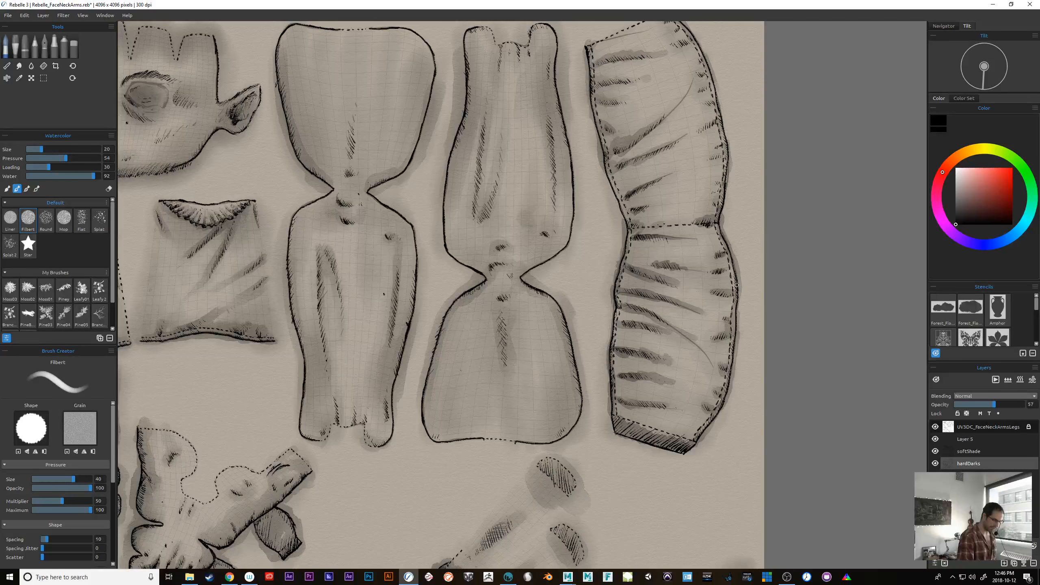
pyautogui.moveTo(717, 212)
pyautogui.mouseDown()
pyautogui.moveTo(722, 179)
pyautogui.moveTo(712, 159)
pyautogui.moveTo(722, 156)
pyautogui.mouseUp()
# Check the shading on the wrinkled cloth piece and across the neighbouring body, face and blouse pieces.
pyautogui.moveTo(799, 213); pyautogui.dragTo(786, 312)
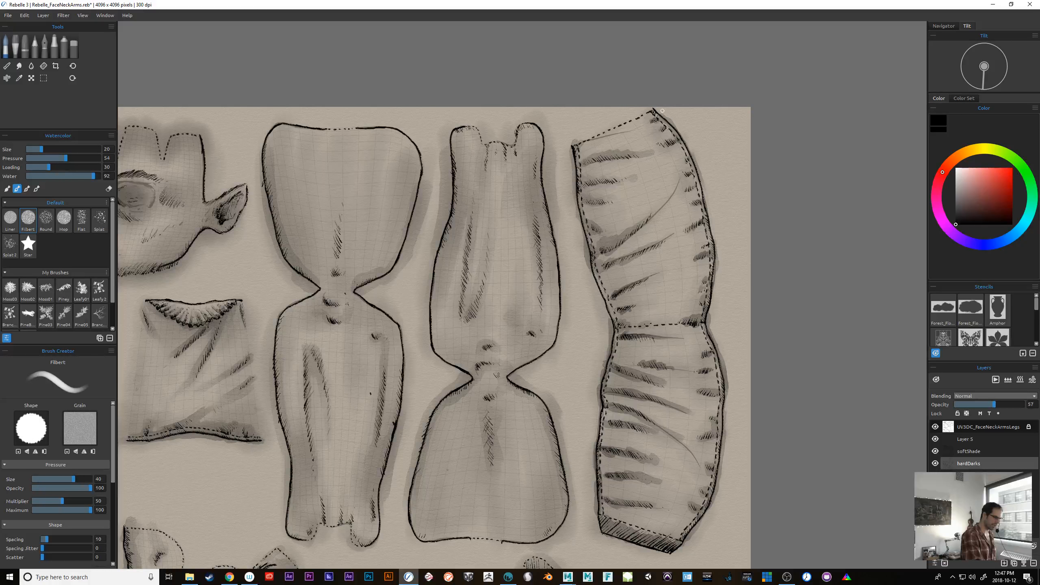
pyautogui.moveTo(792, 409); pyautogui.dragTo(771, 353)
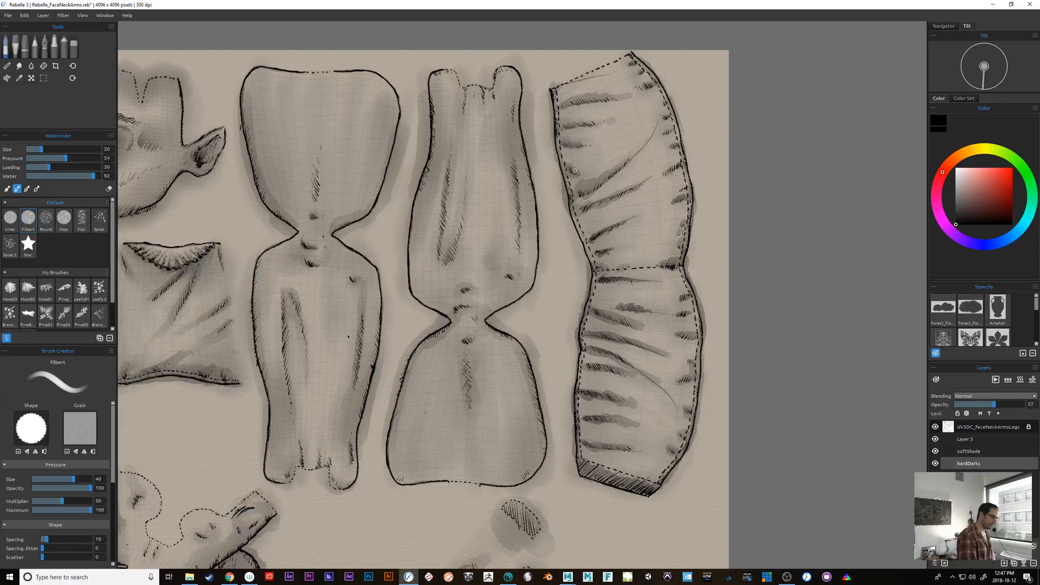
pyautogui.moveTo(797, 409); pyautogui.dragTo(781, 383)
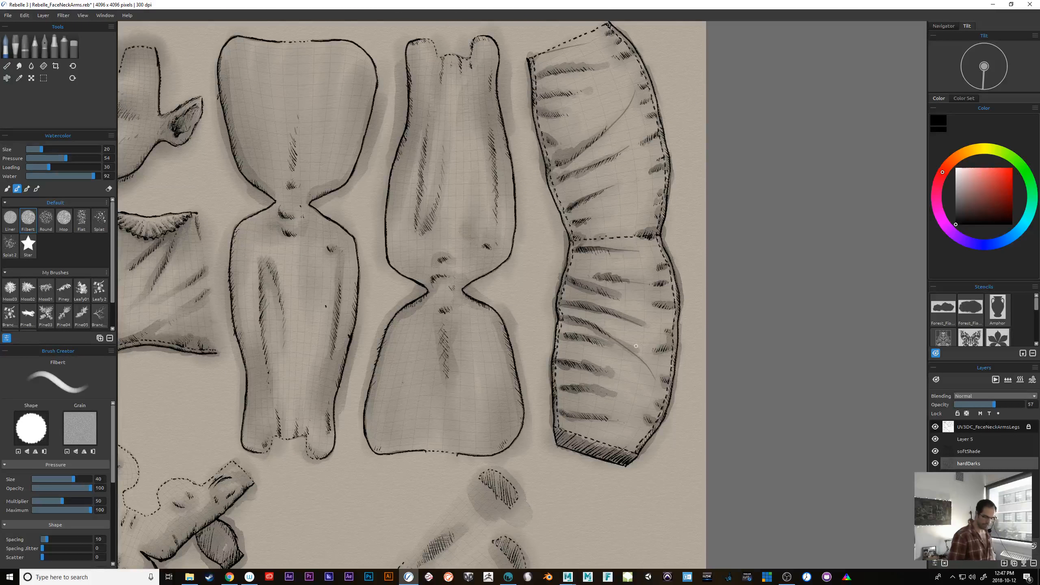
pyautogui.moveTo(771, 331); pyautogui.dragTo(843, 313)
pyautogui.moveTo(735, 379); pyautogui.dragTo(811, 362)
pyautogui.moveTo(610, 446); pyautogui.dragTo(727, 522)
pyautogui.moveTo(662, 486); pyautogui.dragTo(560, 436)
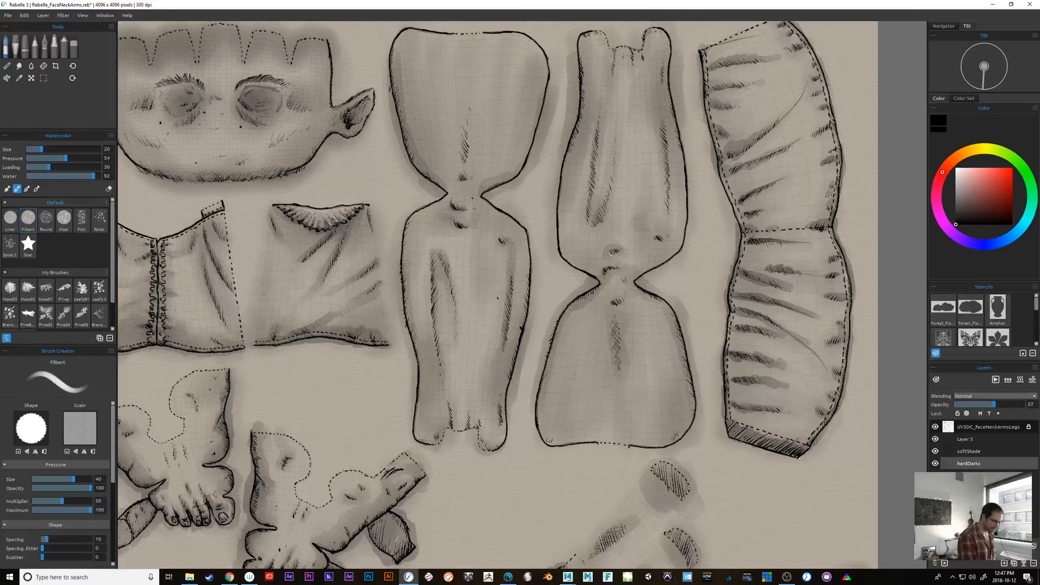
pyautogui.moveTo(664, 463)
pyautogui.mouseDown()
pyautogui.moveTo(733, 387)
pyautogui.moveTo(688, 401)
pyautogui.moveTo(907, 296)
pyautogui.mouseUp()
pyautogui.moveTo(682, 260); pyautogui.dragTo(675, 459)
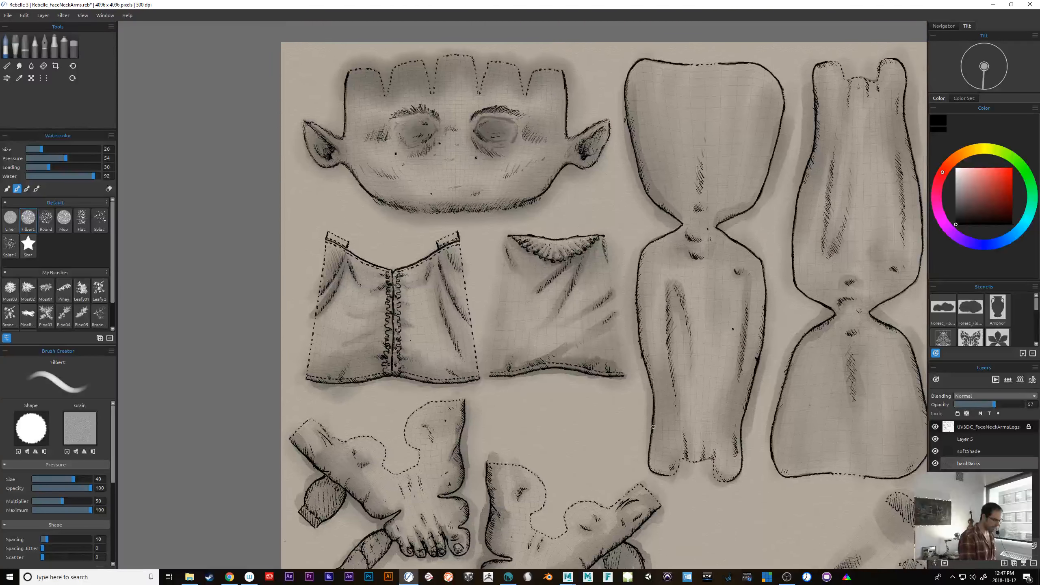
# Undo the first blouse stroke, and paint small dark fold shadows on the back panel's upper corners and side and the front panel's hem.
pyautogui.moveTo(565, 271)
pyautogui.mouseDown()
pyautogui.moveTo(555, 279)
pyautogui.moveTo(565, 266)
pyautogui.moveTo(574, 285)
pyautogui.mouseUp()
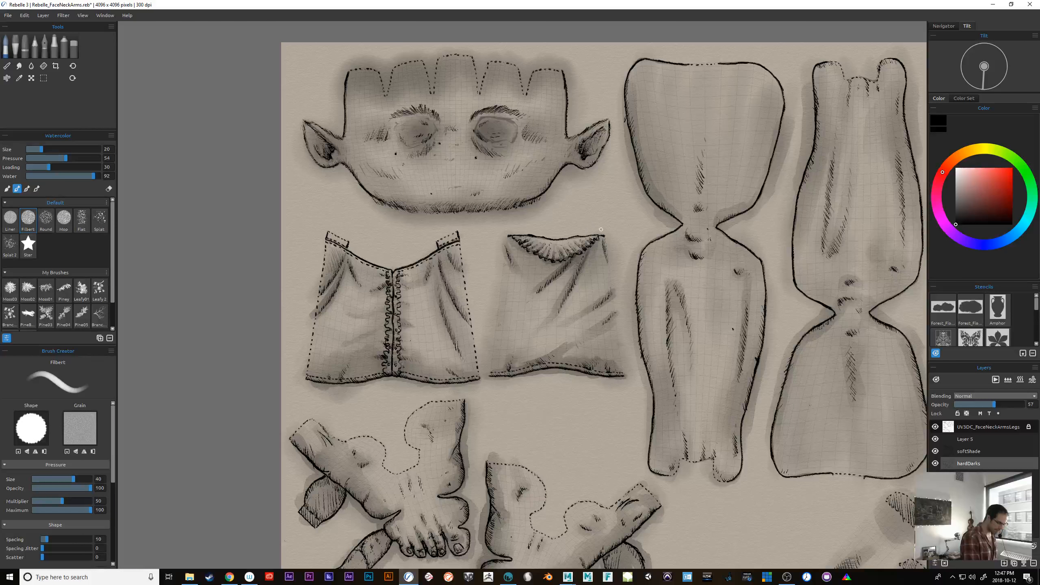
pyautogui.hotkey('ctrl', 'z')
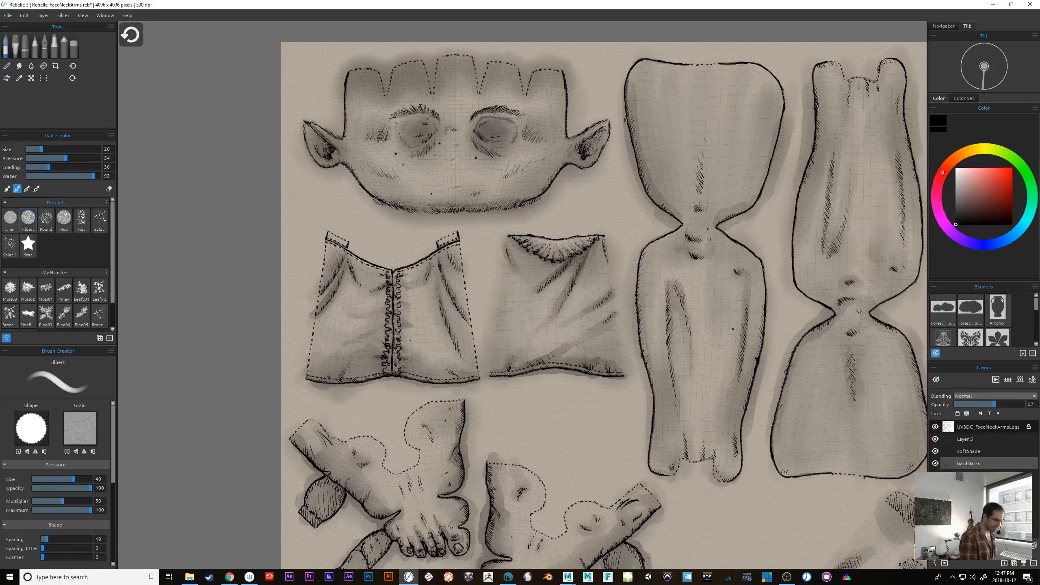
pyautogui.hotkey('ctrl', '+')
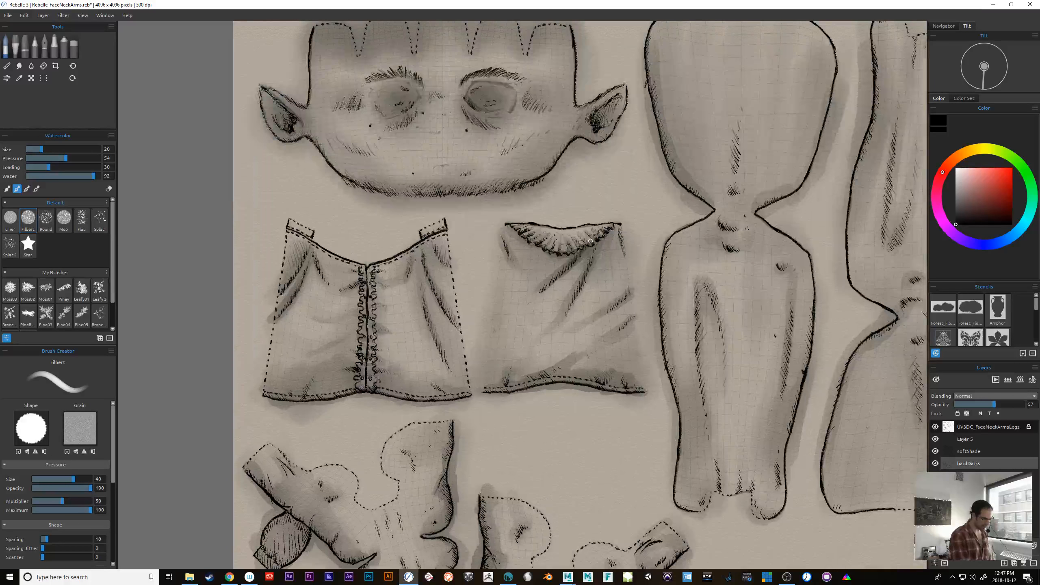
pyautogui.moveTo(619, 233); pyautogui.dragTo(625, 247)
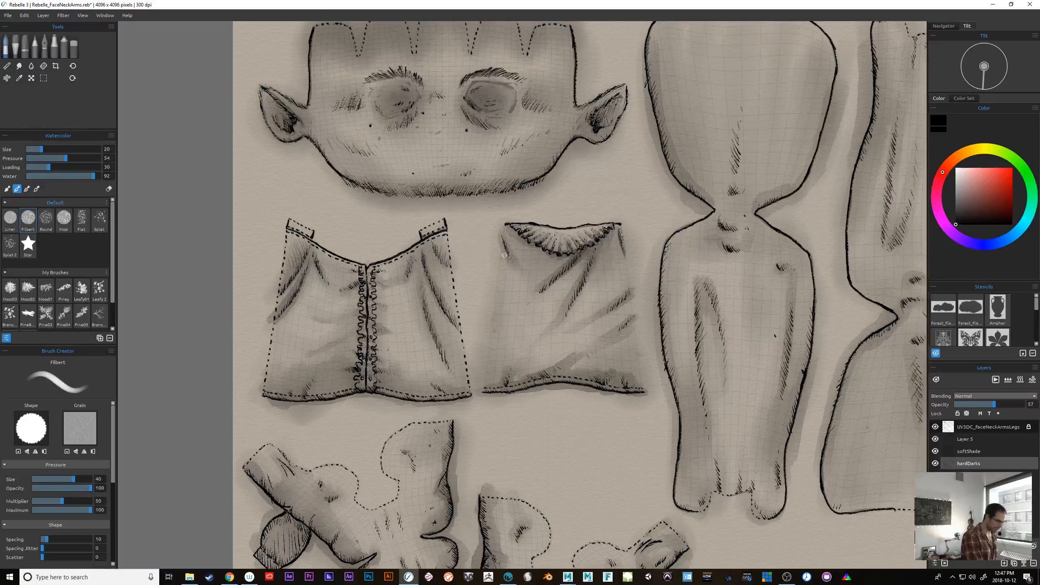
pyautogui.moveTo(505, 242); pyautogui.dragTo(517, 261)
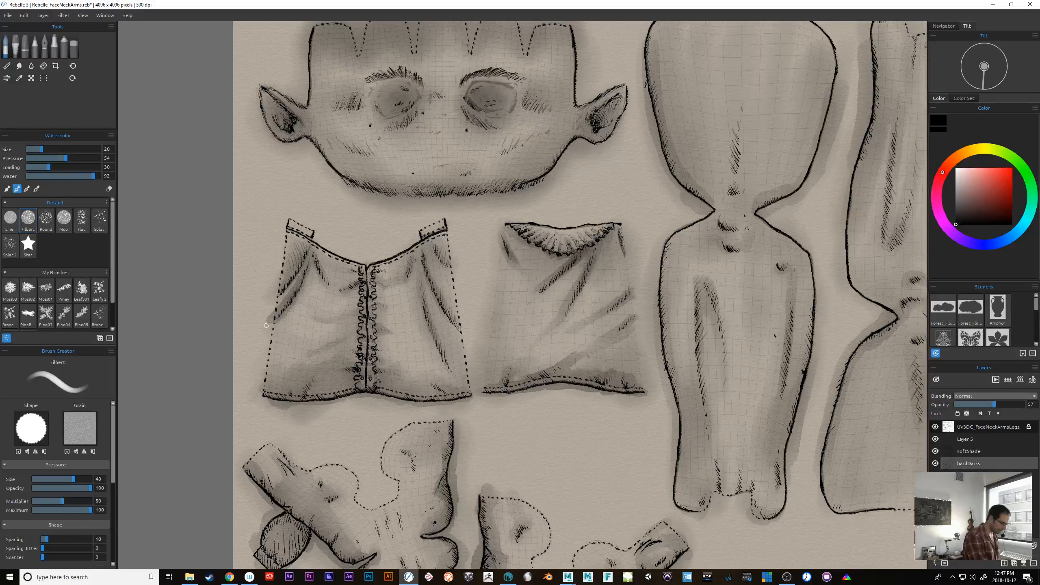
pyautogui.moveTo(626, 295); pyautogui.dragTo(632, 286)
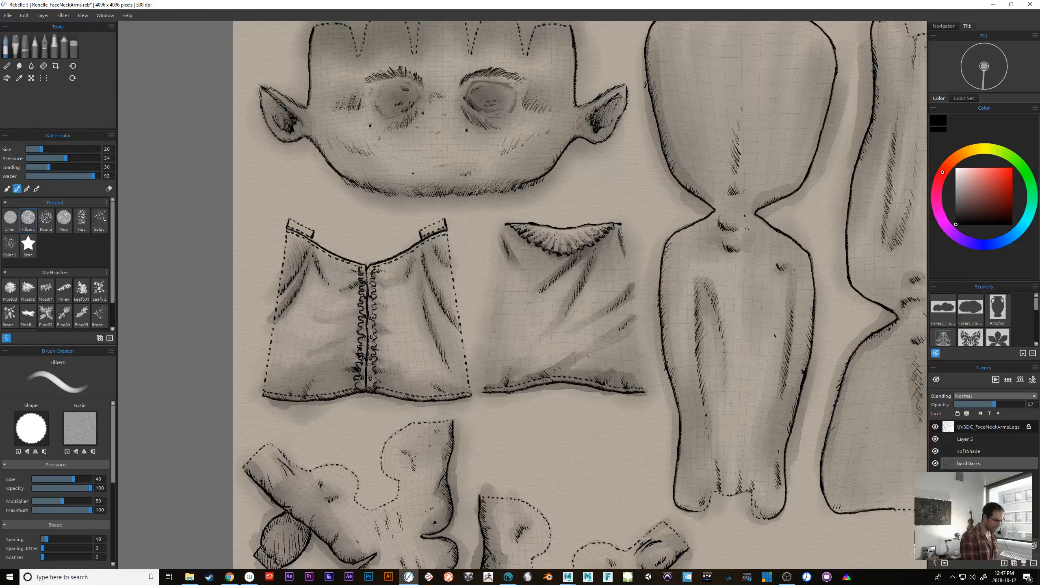
pyautogui.moveTo(451, 391); pyautogui.dragTo(336, 394)
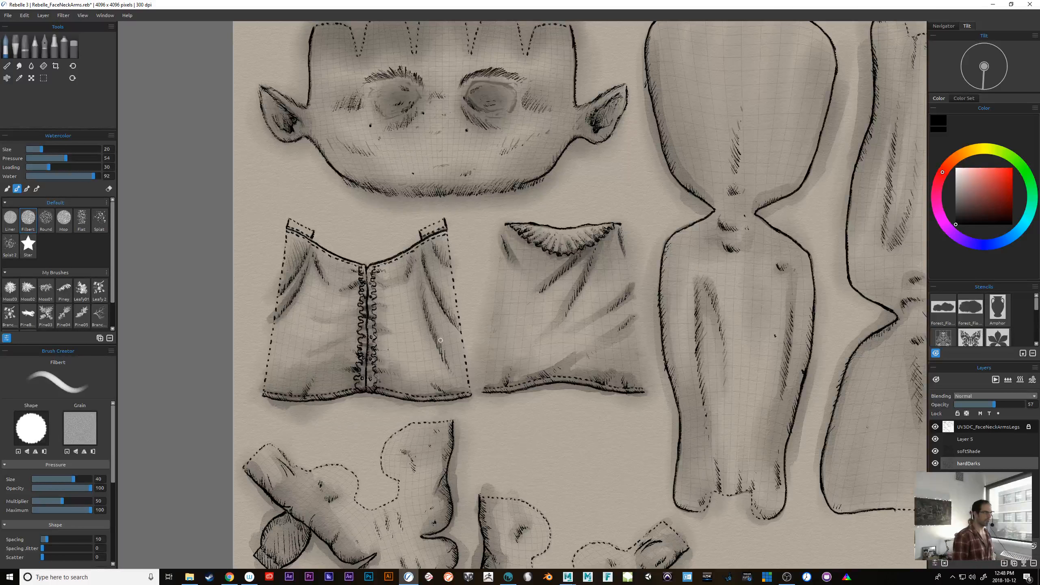
# Darken the outer edges of the two foot pieces with small strokes, lowering the brush's water to 84.
pyautogui.moveTo(852, 462); pyautogui.dragTo(580, 488)
pyautogui.moveTo(807, 496)
pyautogui.mouseDown()
pyautogui.moveTo(820, 454)
pyautogui.moveTo(767, 491)
pyautogui.moveTo(759, 473)
pyautogui.moveTo(839, 414)
pyautogui.mouseUp()
pyautogui.moveTo(368, 512); pyautogui.dragTo(623, 387)
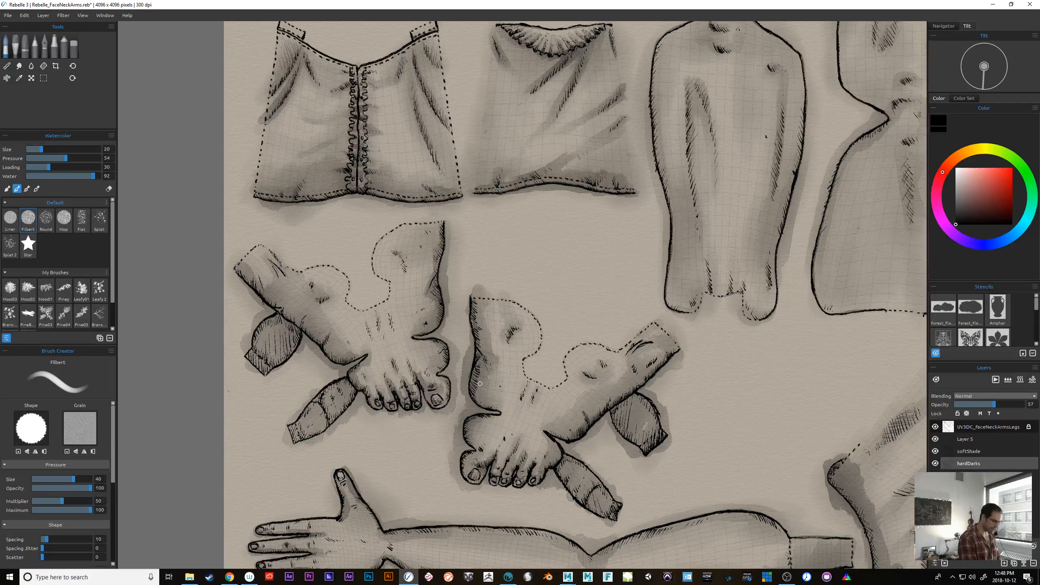
pyautogui.moveTo(473, 372); pyautogui.dragTo(475, 383)
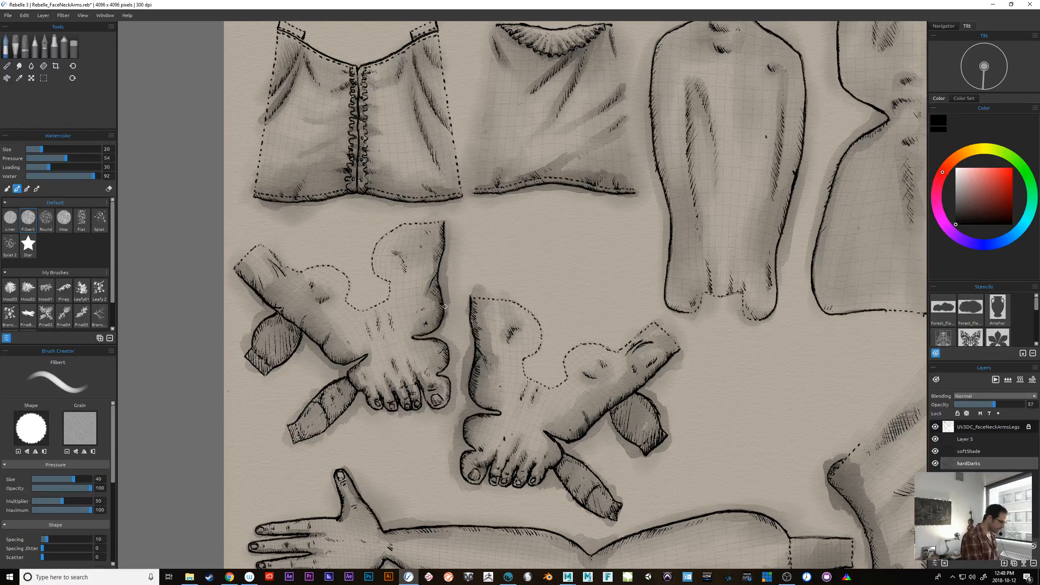
pyautogui.click(89, 177)
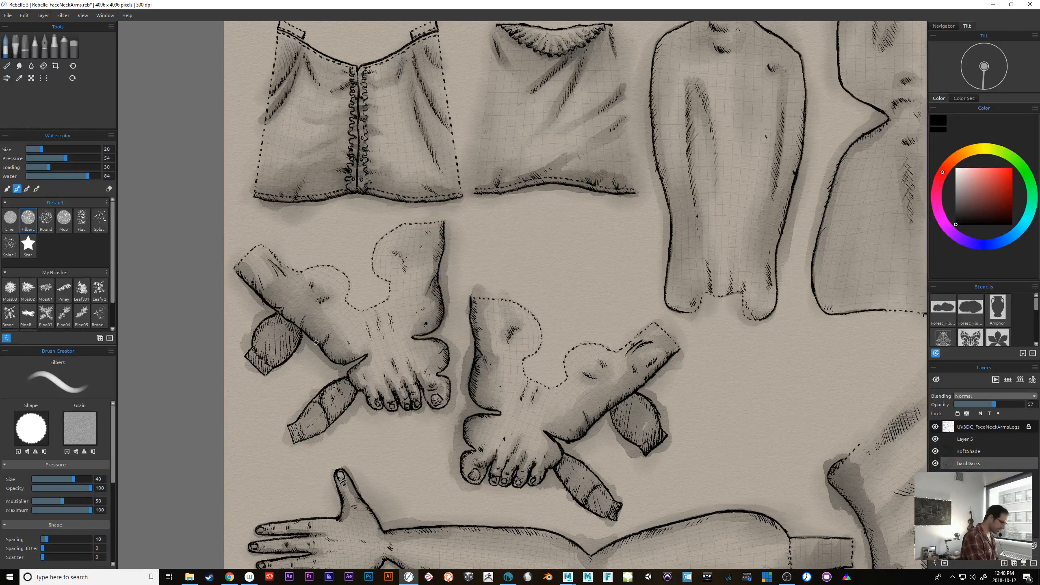
pyautogui.moveTo(315, 338); pyautogui.dragTo(324, 336)
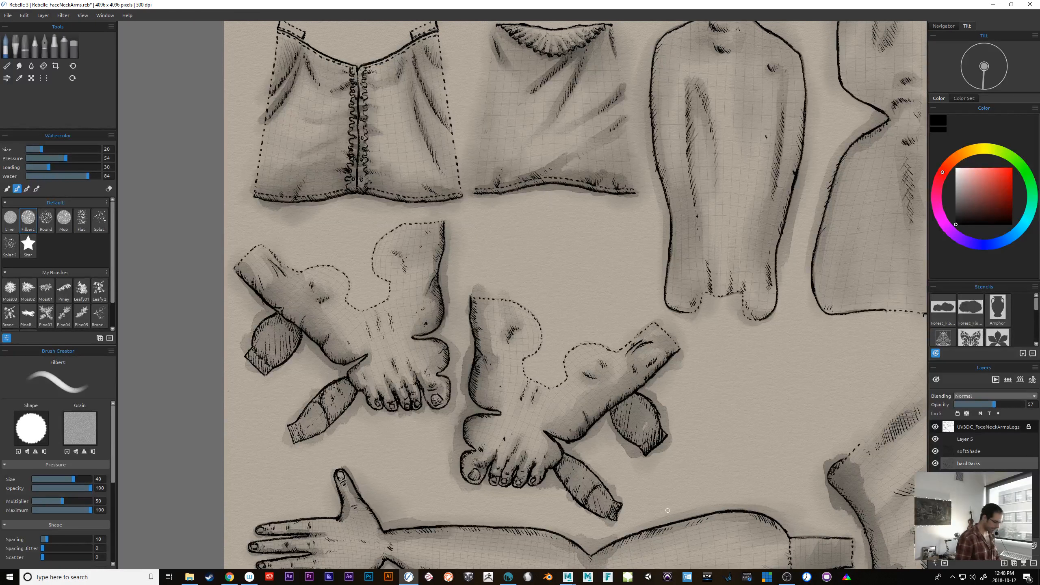
# Enlarge the watercolor brush to size 35 for shading the two arm pieces.
pyautogui.moveTo(722, 410)
pyautogui.mouseDown()
pyautogui.moveTo(715, 357)
pyautogui.moveTo(695, 329)
pyautogui.mouseUp()
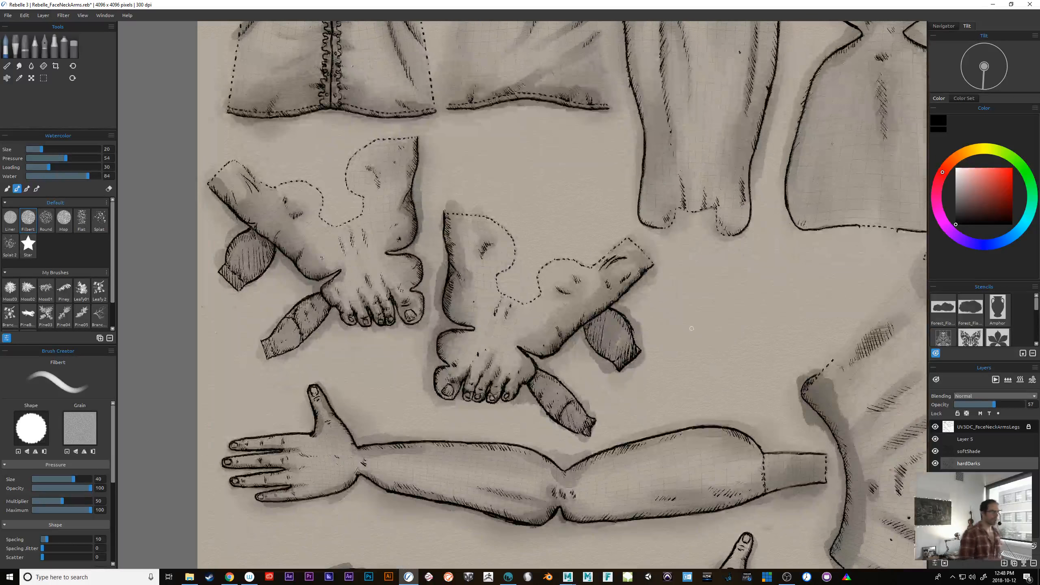
pyautogui.moveTo(731, 368); pyautogui.dragTo(642, 289)
pyautogui.moveTo(763, 469); pyautogui.dragTo(755, 386)
pyautogui.moveTo(673, 470); pyautogui.dragTo(728, 430)
pyautogui.moveTo(657, 430); pyautogui.dragTo(647, 445)
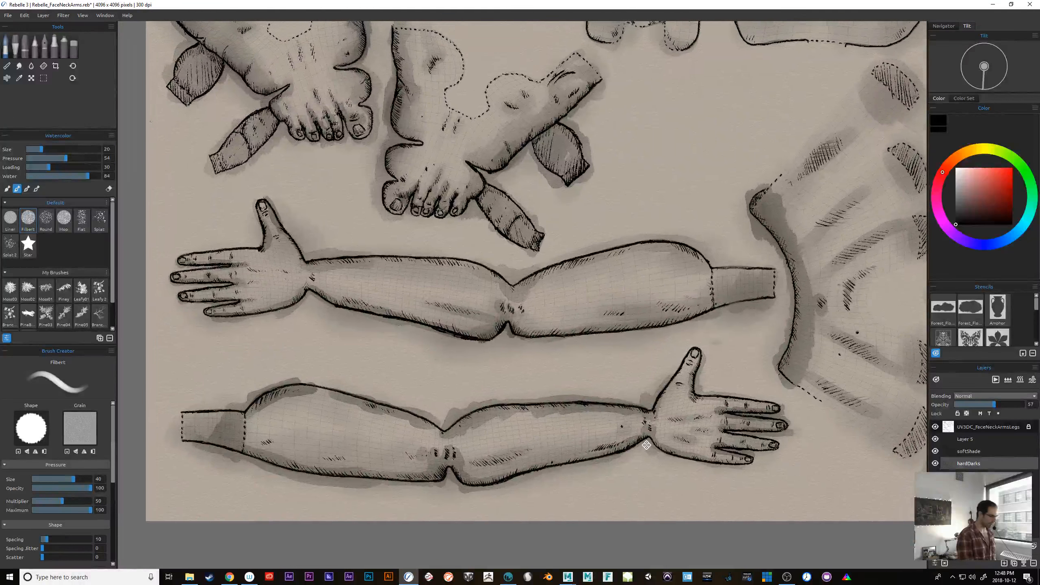
pyautogui.press(']')
pyautogui.press(']')
pyautogui.press(']')
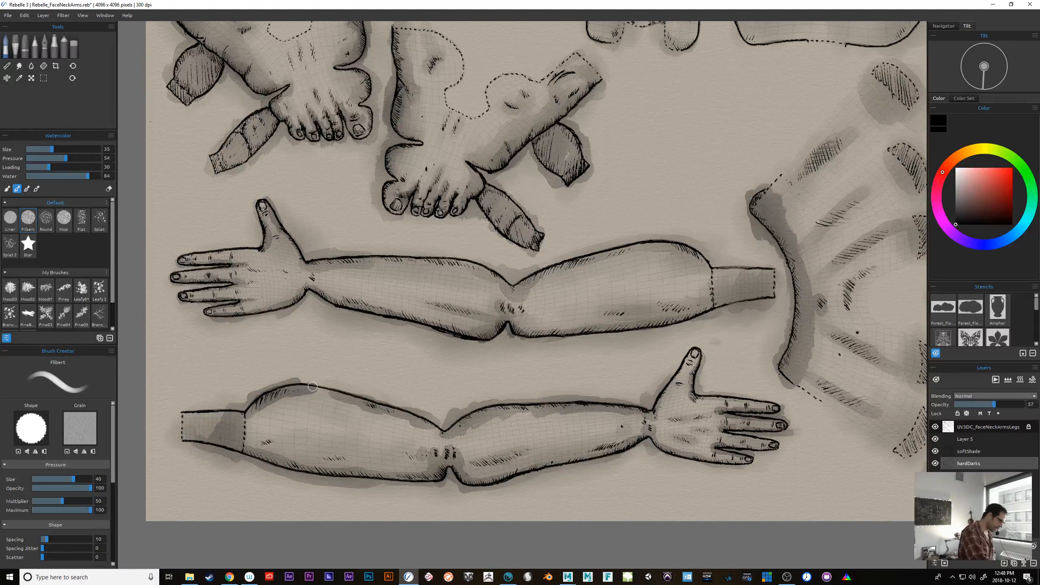
pyautogui.moveTo(730, 473); pyautogui.dragTo(708, 396)
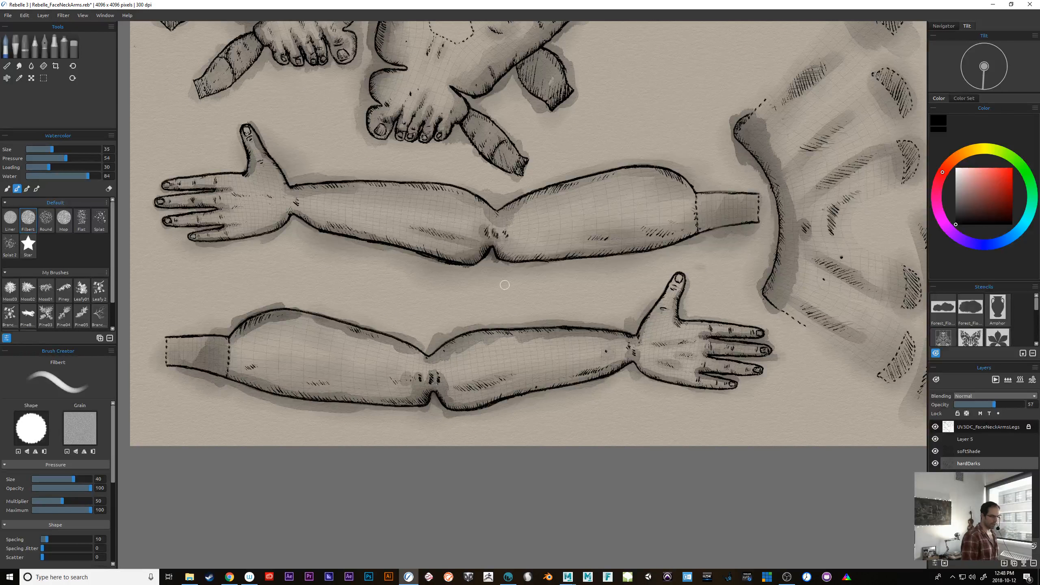
# Choose the Mop brush at size 70 and soften the dark bands along the fan-shaped piece and the curved strip beside it.
pyautogui.moveTo(776, 445); pyautogui.dragTo(574, 487)
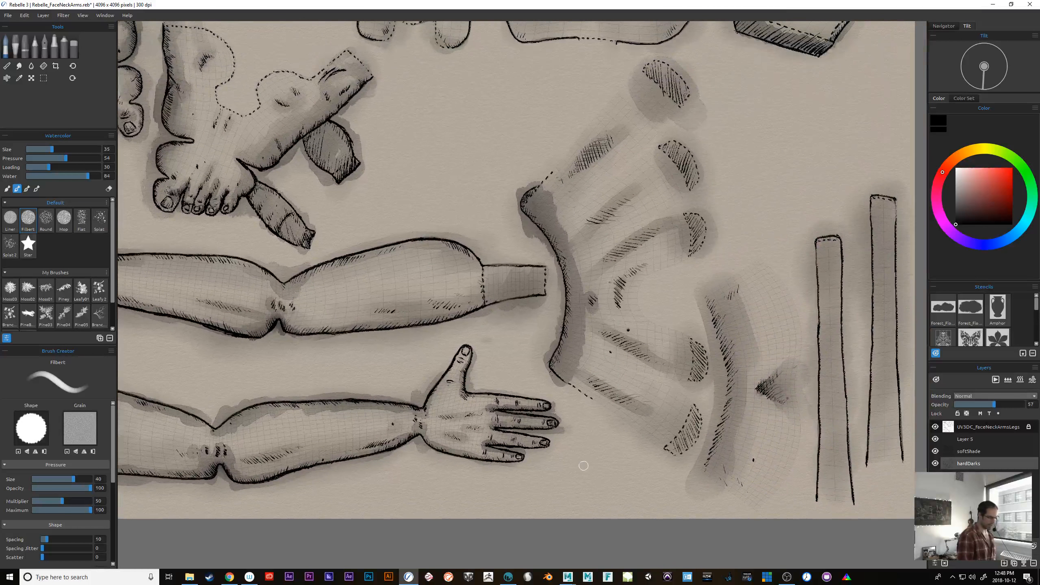
pyautogui.press(']')
pyautogui.press(']')
pyautogui.press(']')
pyautogui.press(']')
pyautogui.press(']')
pyautogui.press(']')
pyautogui.press(']')
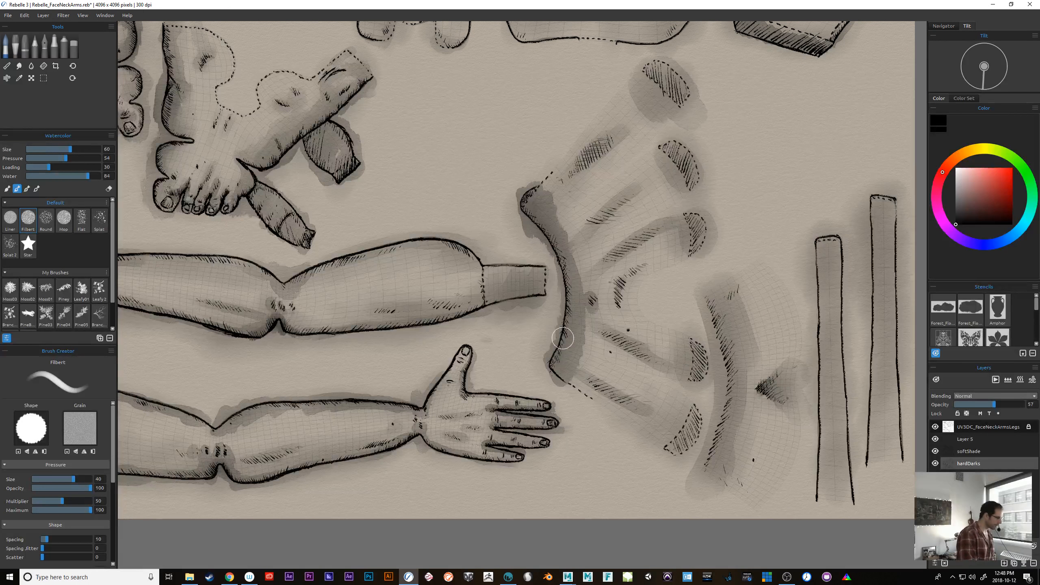
pyautogui.click(66, 221)
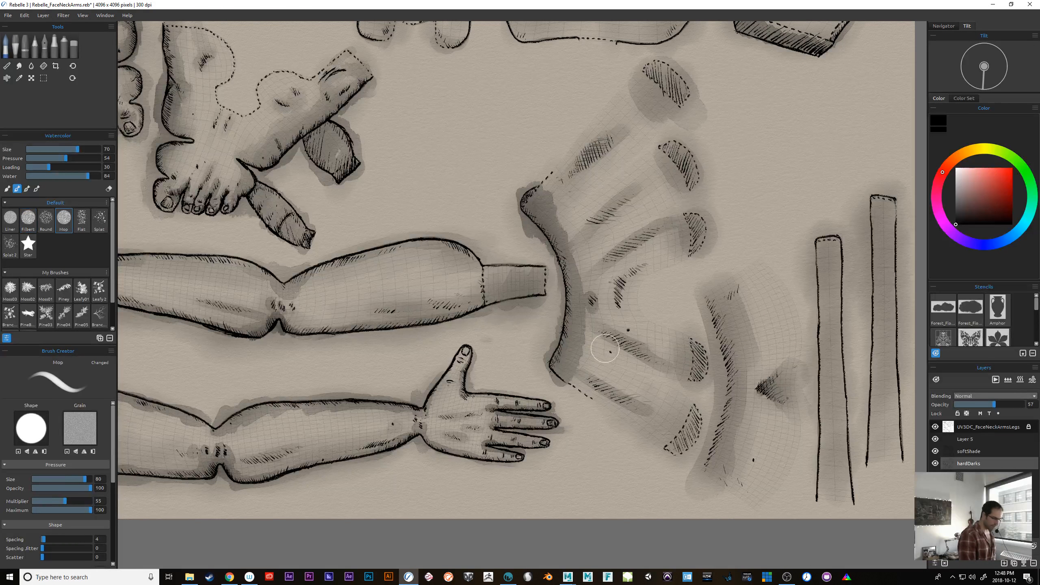
pyautogui.moveTo(584, 367)
pyautogui.mouseDown()
pyautogui.moveTo(586, 294)
pyautogui.moveTo(541, 183)
pyautogui.moveTo(569, 244)
pyautogui.moveTo(569, 226)
pyautogui.moveTo(569, 307)
pyautogui.mouseUp()
pyautogui.moveTo(738, 436); pyautogui.dragTo(708, 427)
pyautogui.moveTo(685, 310); pyautogui.dragTo(696, 353)
pyautogui.moveTo(680, 279)
pyautogui.mouseDown()
pyautogui.moveTo(700, 328)
pyautogui.moveTo(692, 472)
pyautogui.moveTo(699, 368)
pyautogui.moveTo(720, 358)
pyautogui.moveTo(737, 409)
pyautogui.moveTo(727, 337)
pyautogui.moveTo(739, 360)
pyautogui.mouseUp()
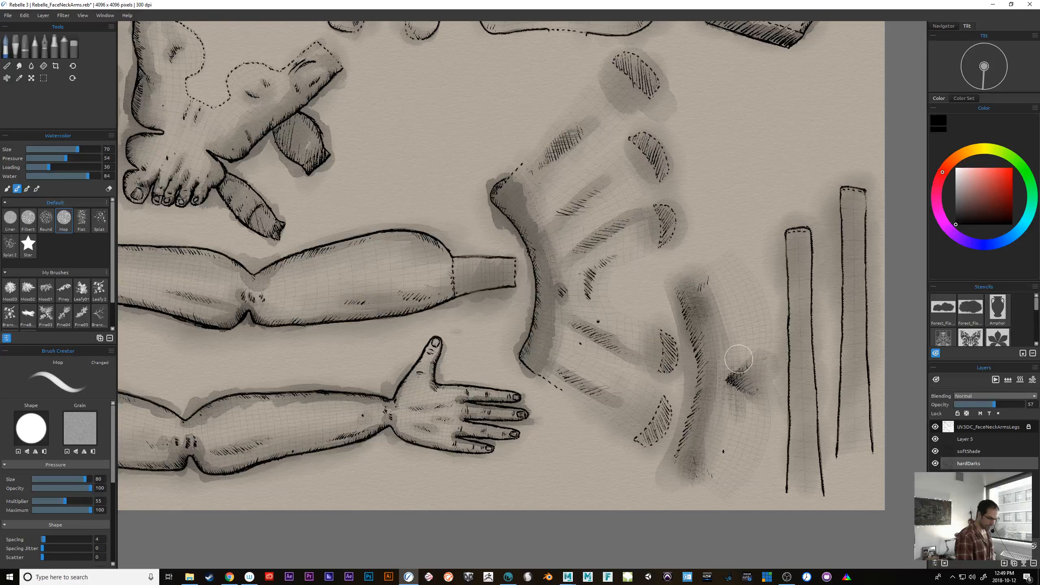